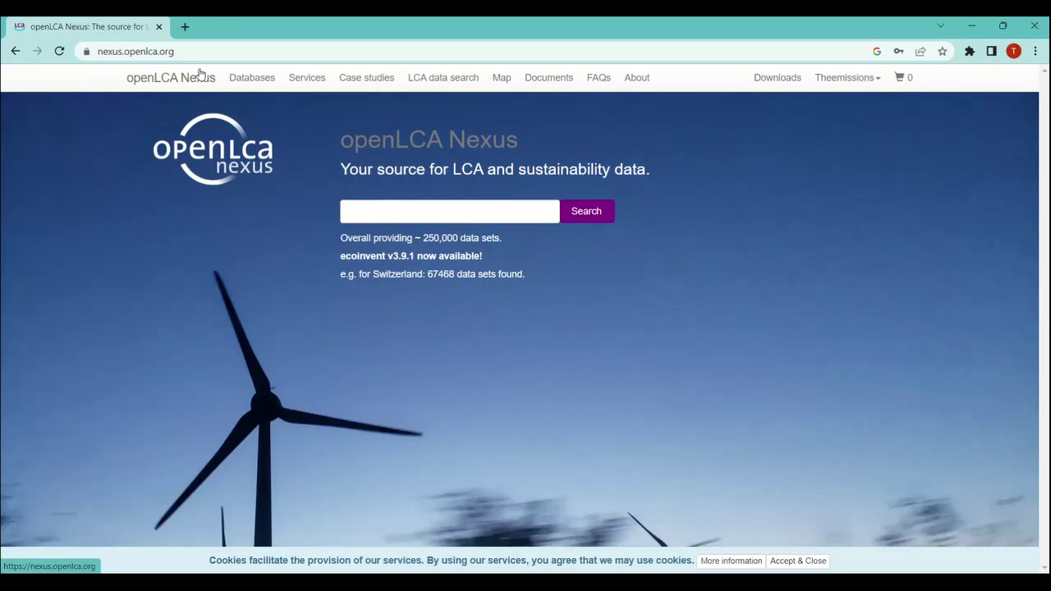
Open the openLCA Nexus Databases catalogue and scroll through the listed databases.
{"action": "left_click", "coordinate": [257, 85]}
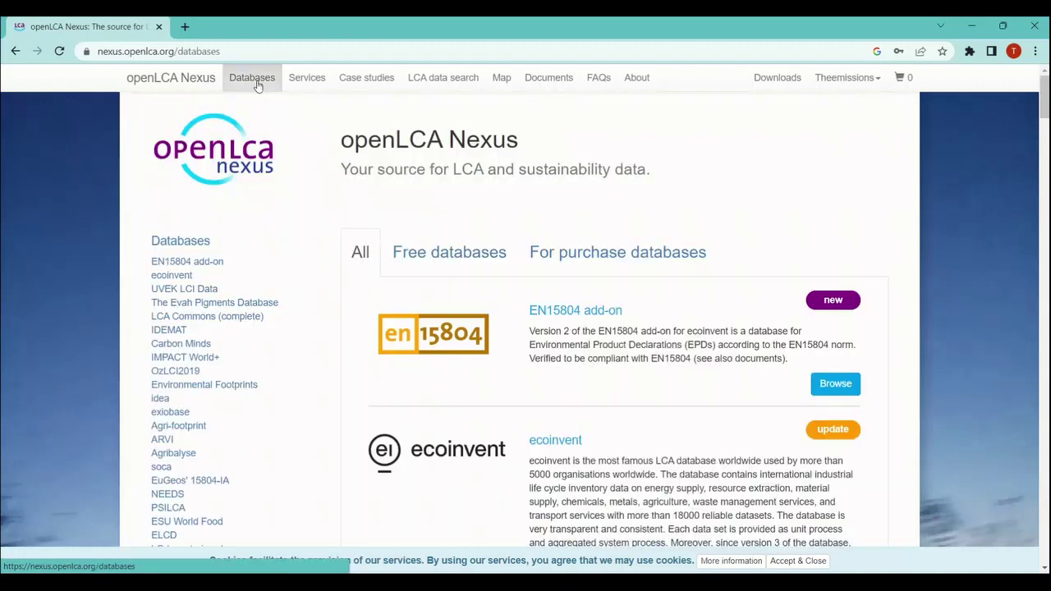
{"action": "scroll", "coordinate": [435, 388], "scroll_direction": "down", "scroll_amount": 1}
{"action": "scroll", "coordinate": [435, 388], "scroll_direction": "down", "scroll_amount": 1}
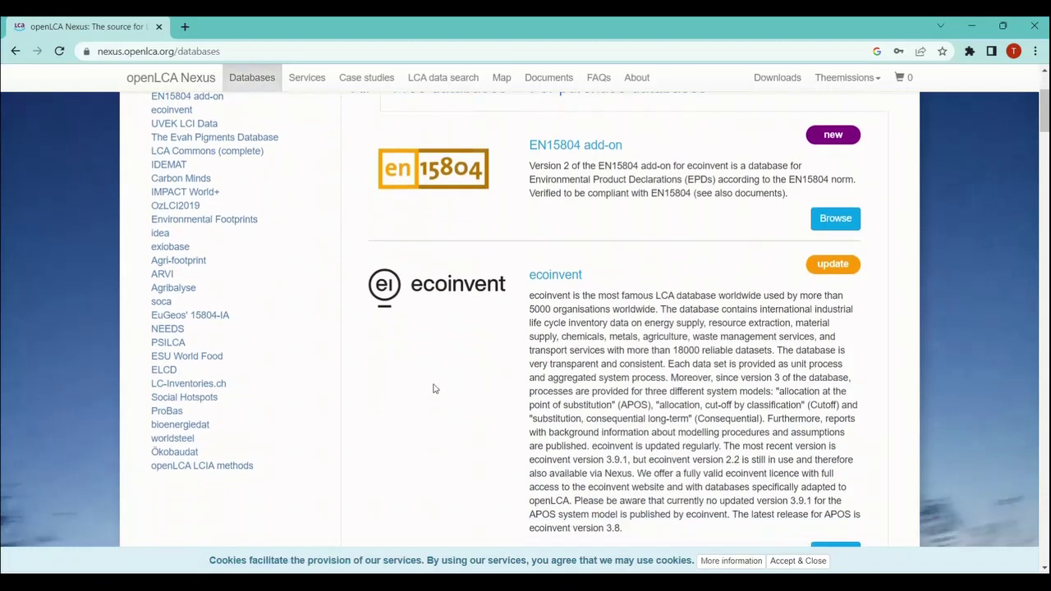
{"action": "scroll", "coordinate": [435, 389], "scroll_direction": "up", "scroll_amount": 2}
Compare free and for-purchase databases, then open the ecoinvent database page.
{"action": "left_click", "coordinate": [423, 197]}
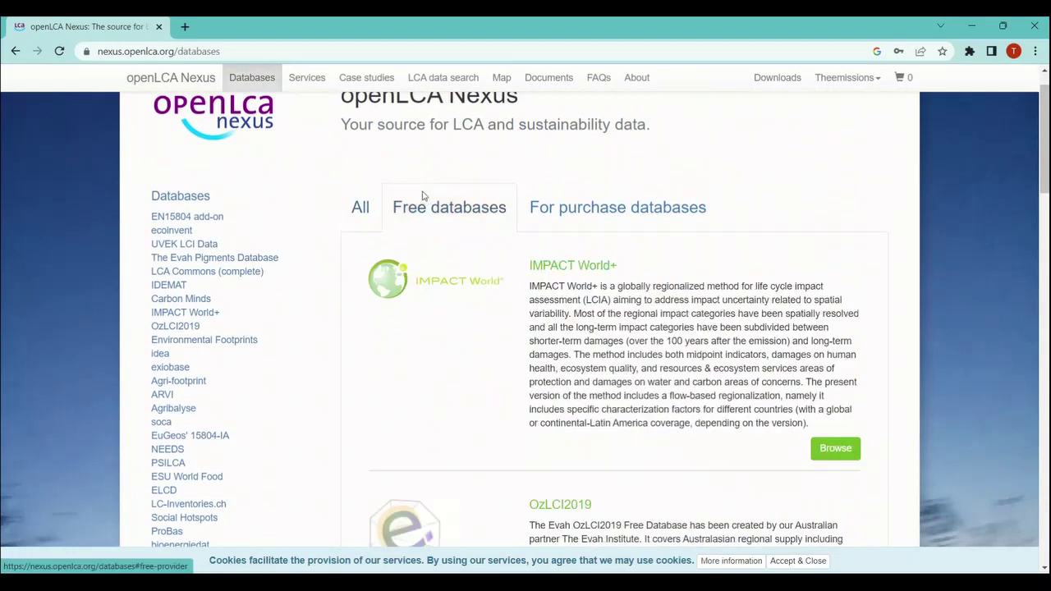
{"action": "left_click", "coordinate": [566, 224]}
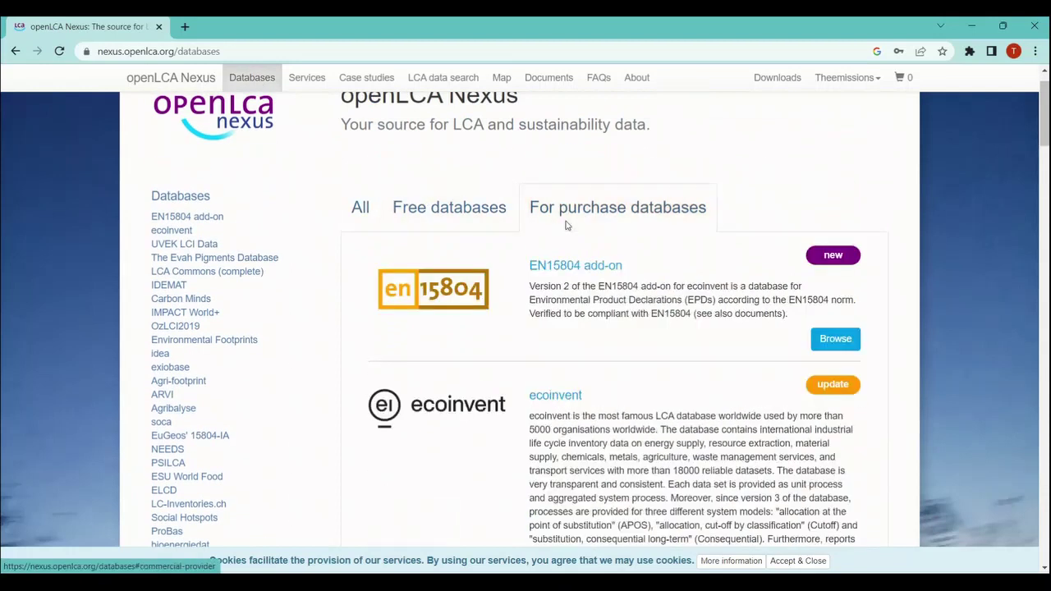
{"action": "left_click", "coordinate": [461, 216]}
{"action": "scroll", "coordinate": [483, 376], "scroll_direction": "down", "scroll_amount": 2}
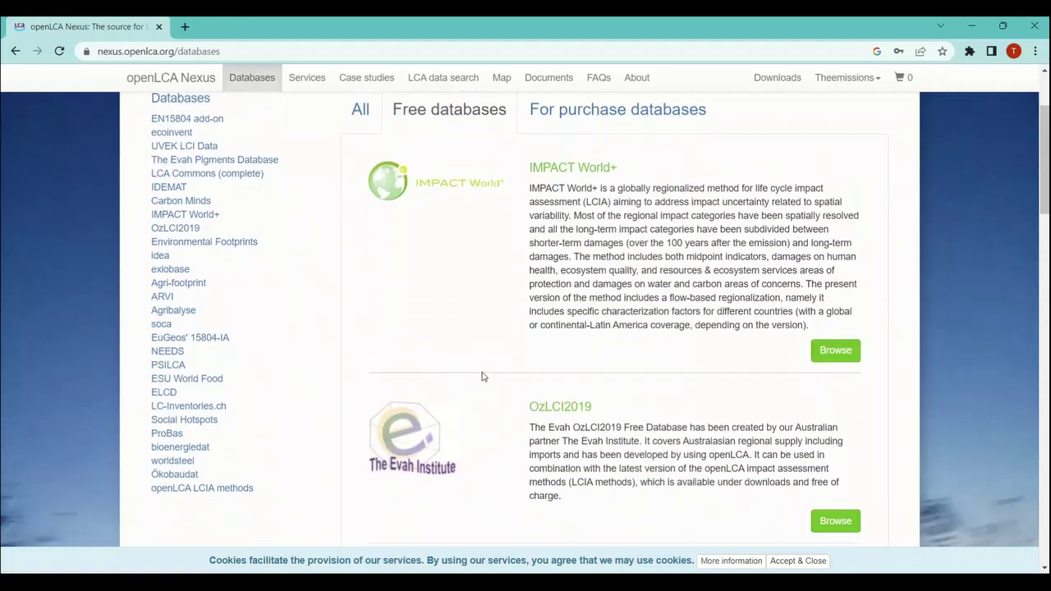
{"action": "left_click", "coordinate": [607, 110]}
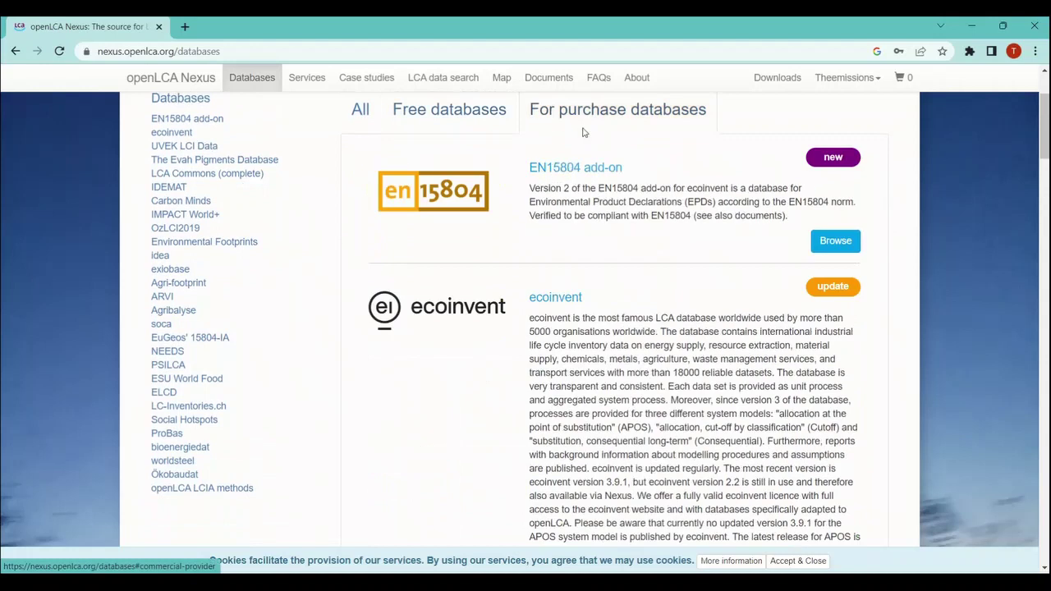
{"action": "left_click", "coordinate": [464, 312]}
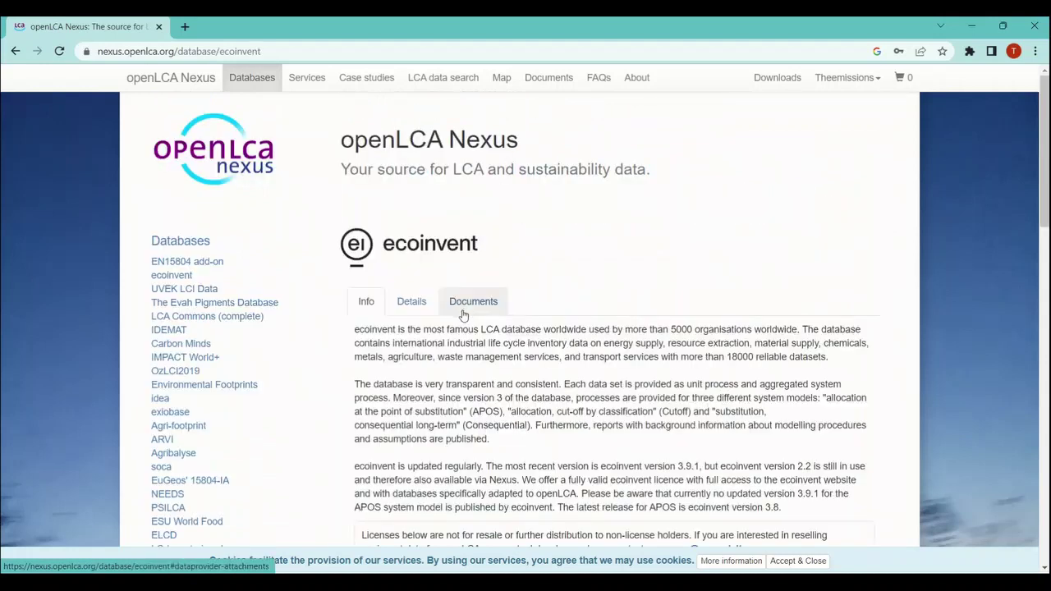
Scroll down to the ecoinvent licence cards and add the free Educational user licence to the cart.
{"action": "scroll", "coordinate": [464, 320], "scroll_direction": "down", "scroll_amount": 2}
{"action": "scroll", "coordinate": [464, 345], "scroll_direction": "down", "scroll_amount": 3}
{"action": "scroll", "coordinate": [463, 368], "scroll_direction": "down", "scroll_amount": 1}
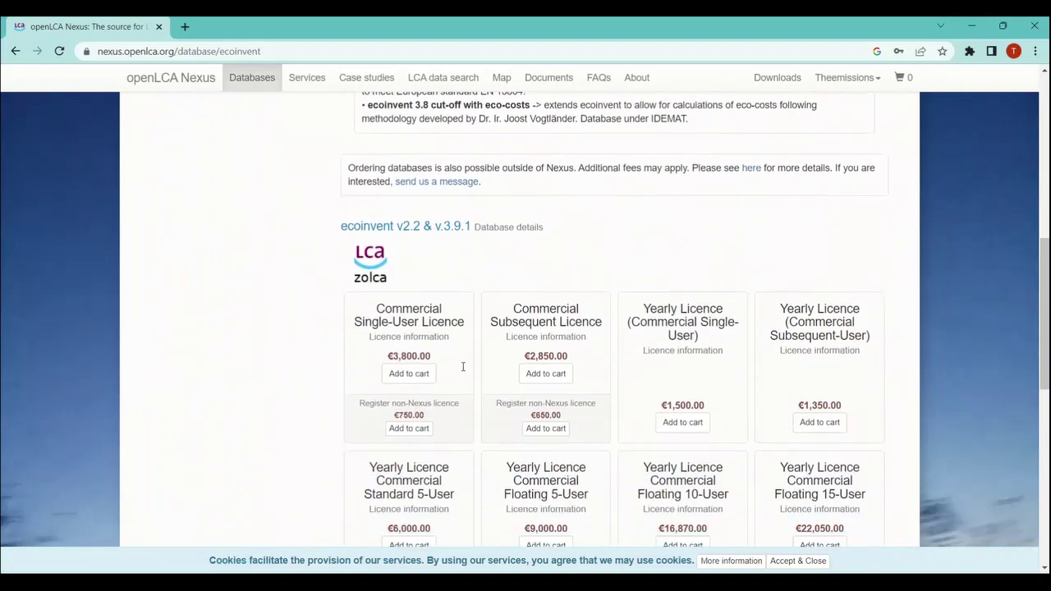
{"action": "scroll", "coordinate": [464, 368], "scroll_direction": "down", "scroll_amount": 1}
{"action": "scroll", "coordinate": [464, 367], "scroll_direction": "down", "scroll_amount": 1}
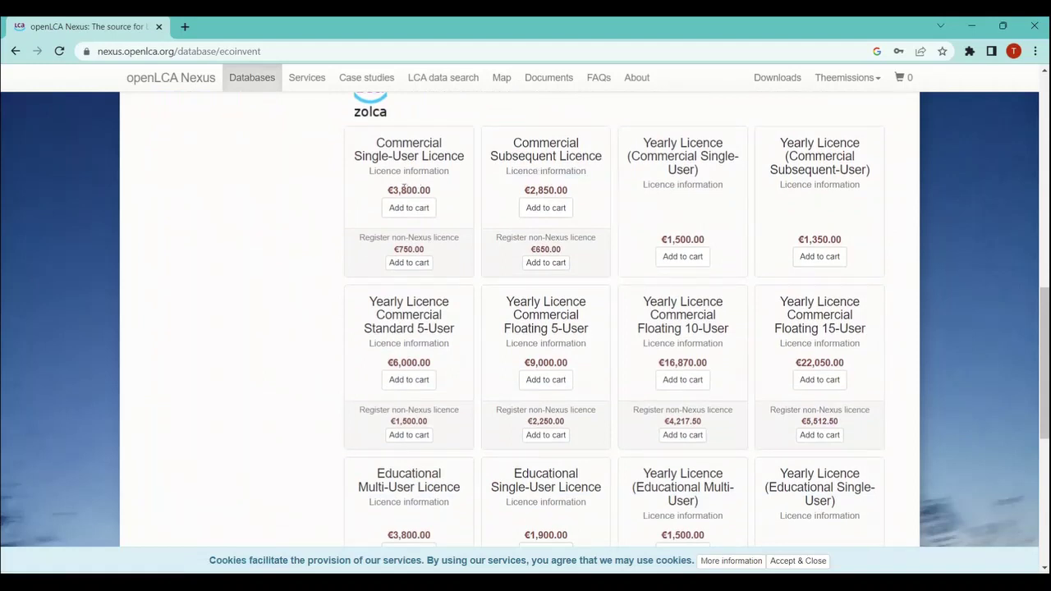
{"action": "scroll", "coordinate": [405, 188], "scroll_direction": "down", "scroll_amount": 1}
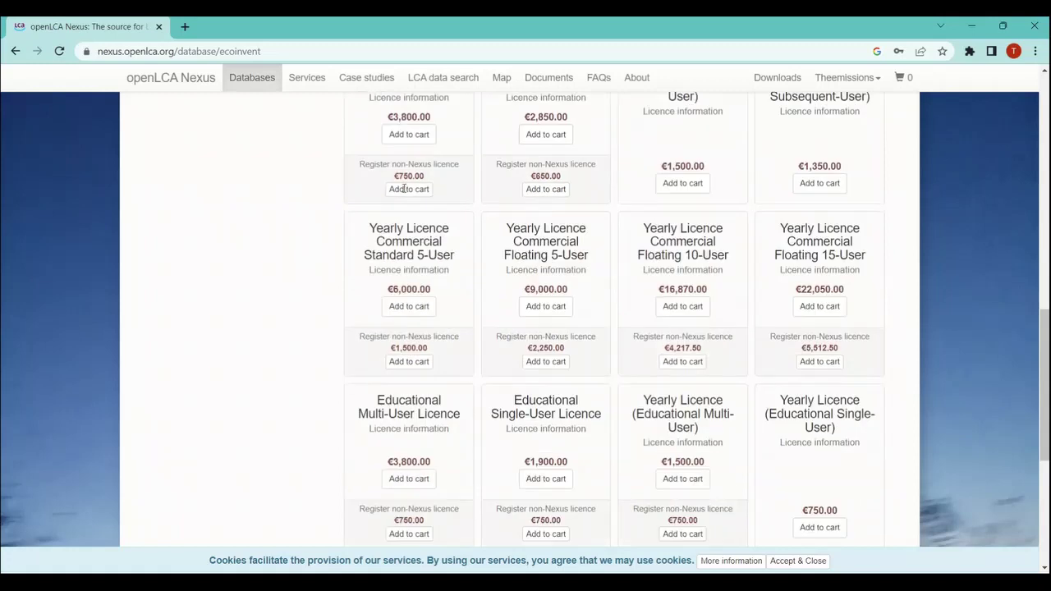
{"action": "scroll", "coordinate": [675, 323], "scroll_direction": "down", "scroll_amount": 2}
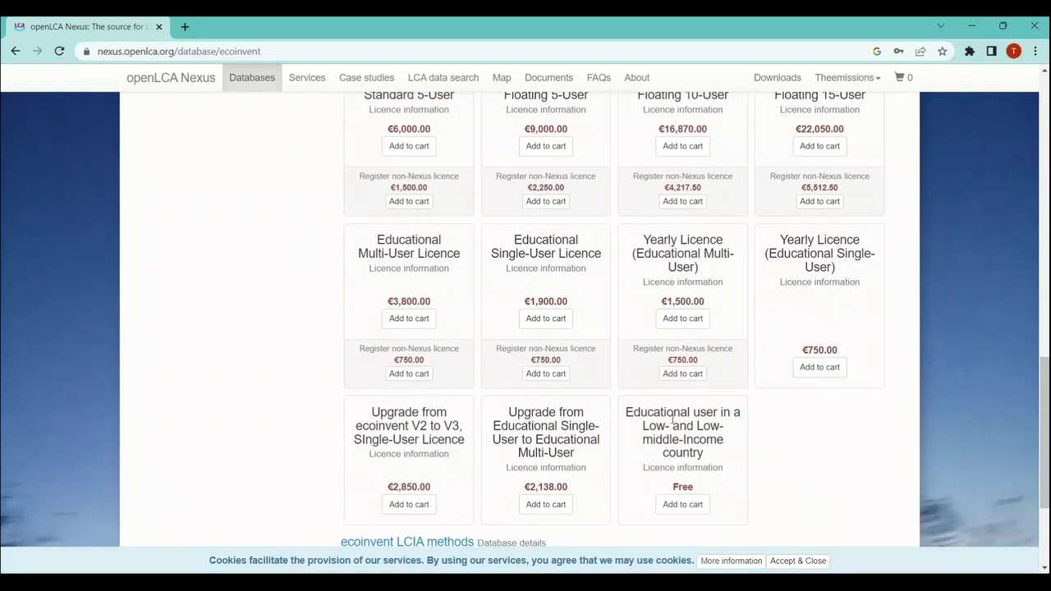
{"action": "left_click", "coordinate": [681, 506]}
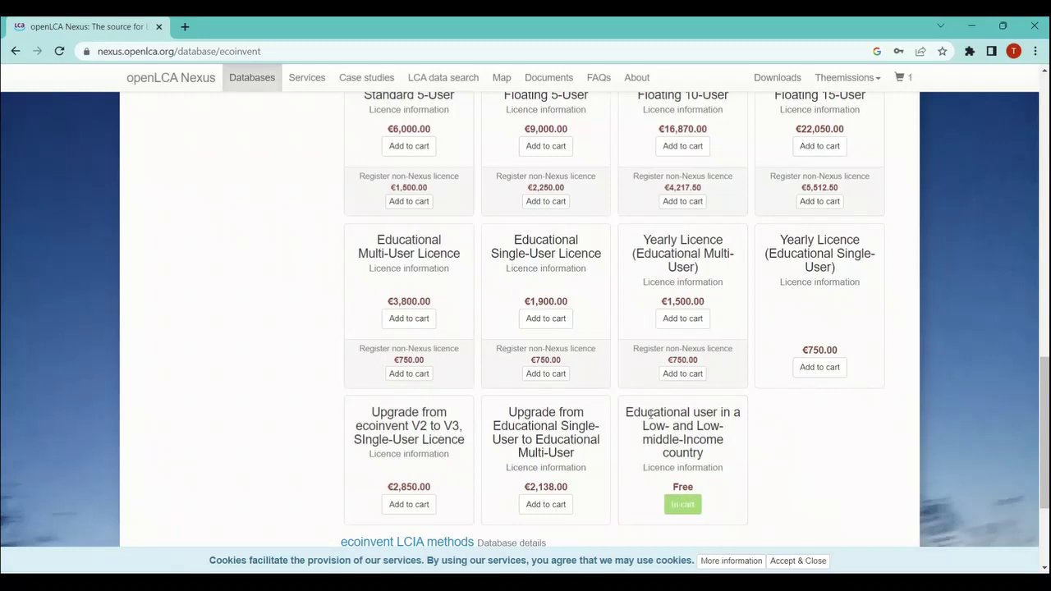
Check out the cart holding the free educational ecoinvent licence.
{"action": "left_click", "coordinate": [902, 78]}
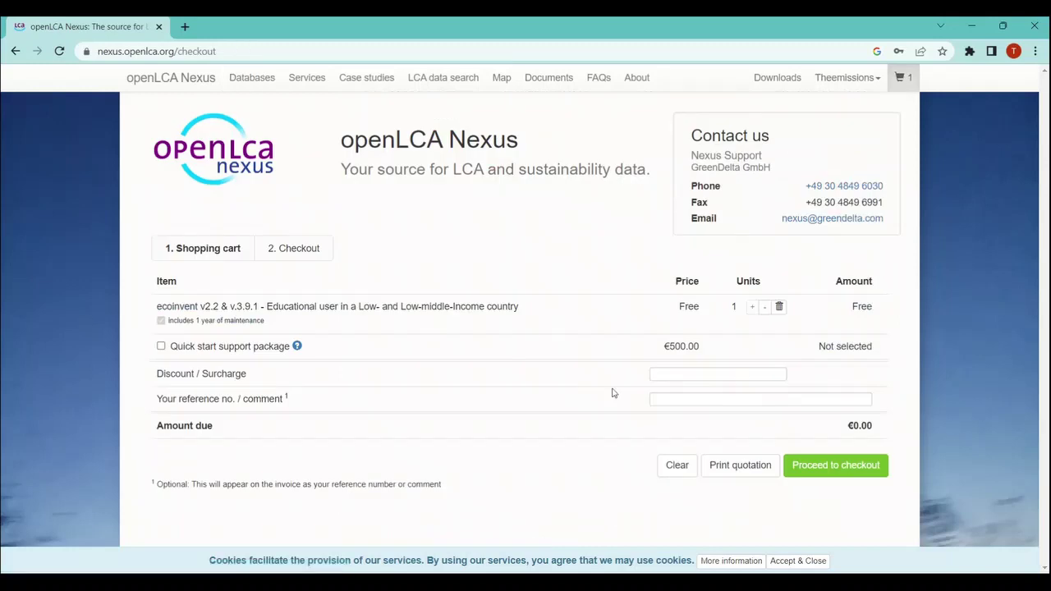
{"action": "left_click", "coordinate": [815, 464]}
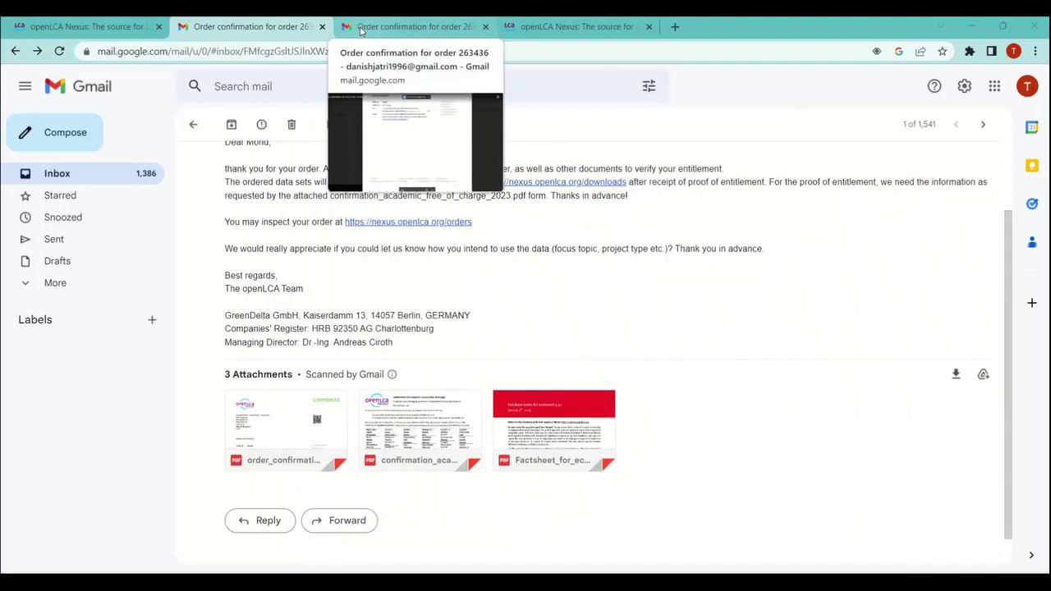
{"action": "mouse_move", "coordinate": [413, 26]}
{"action": "left_click", "coordinate": [360, 30]}
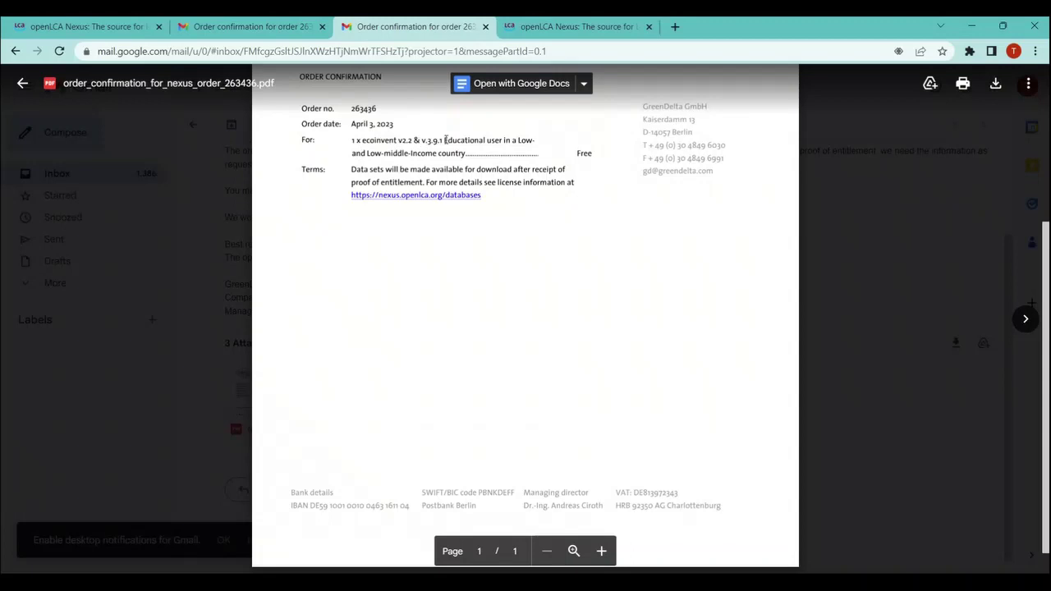
{"action": "left_click", "coordinate": [279, 25]}
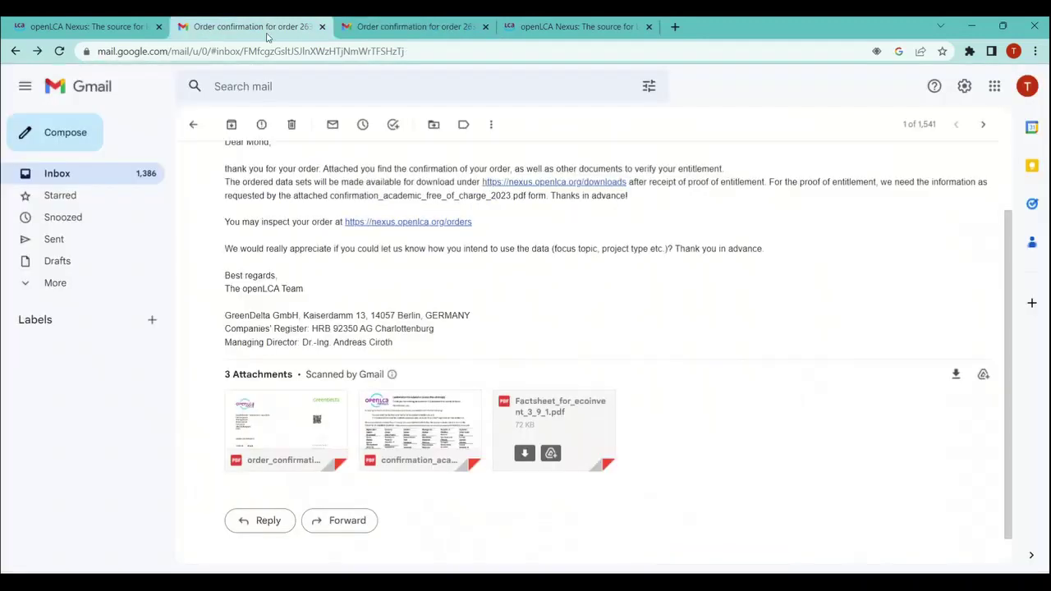
Open the academic confirmation form and compare it with the order confirmation PDF.
{"action": "left_click", "coordinate": [410, 423]}
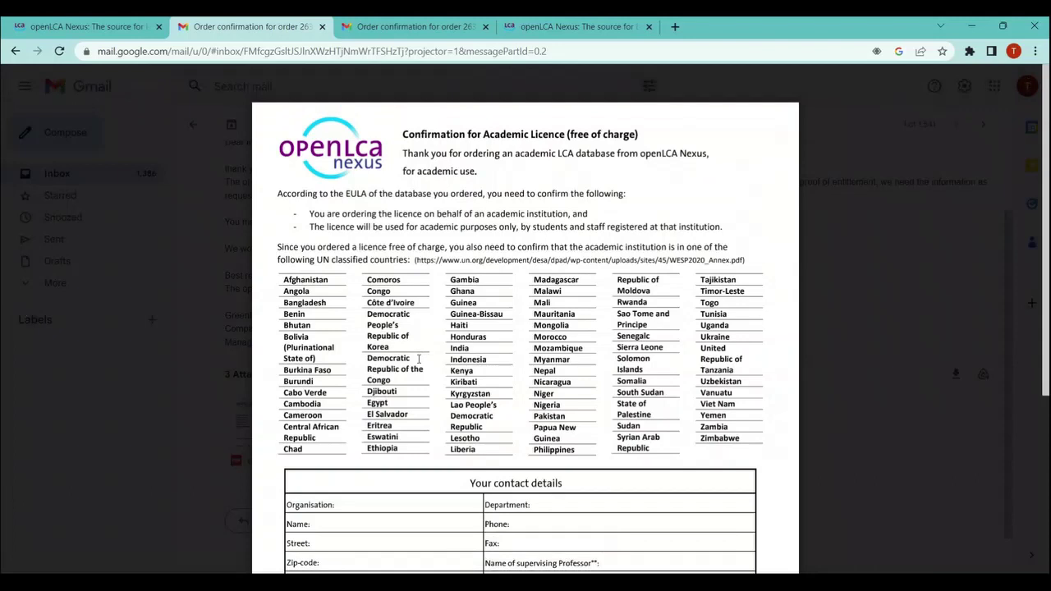
{"action": "scroll", "coordinate": [419, 359], "scroll_direction": "down", "scroll_amount": 2}
{"action": "scroll", "coordinate": [418, 359], "scroll_direction": "down", "scroll_amount": 1}
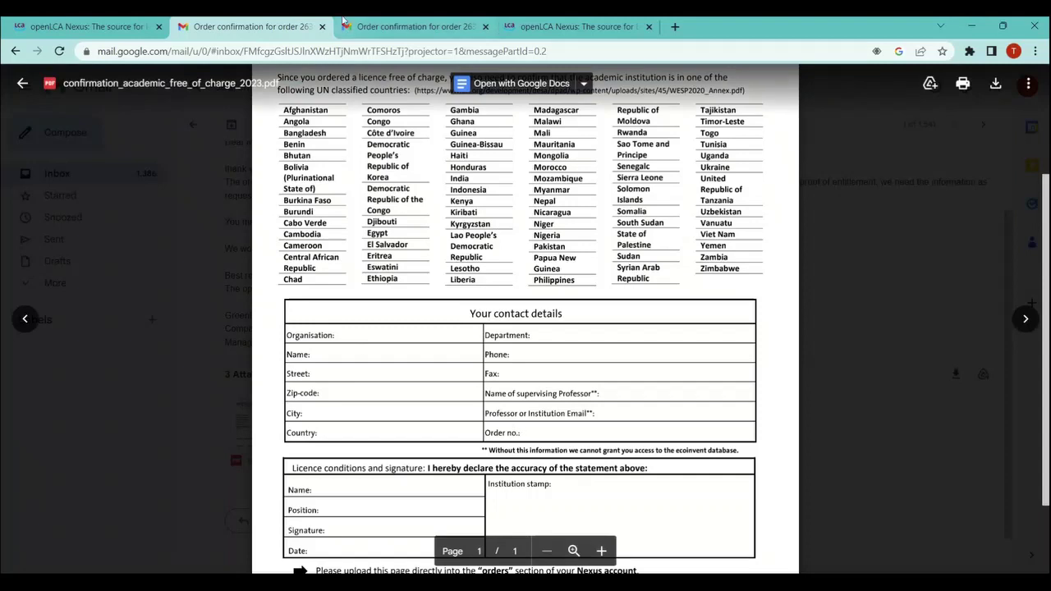
{"action": "left_click", "coordinate": [386, 27]}
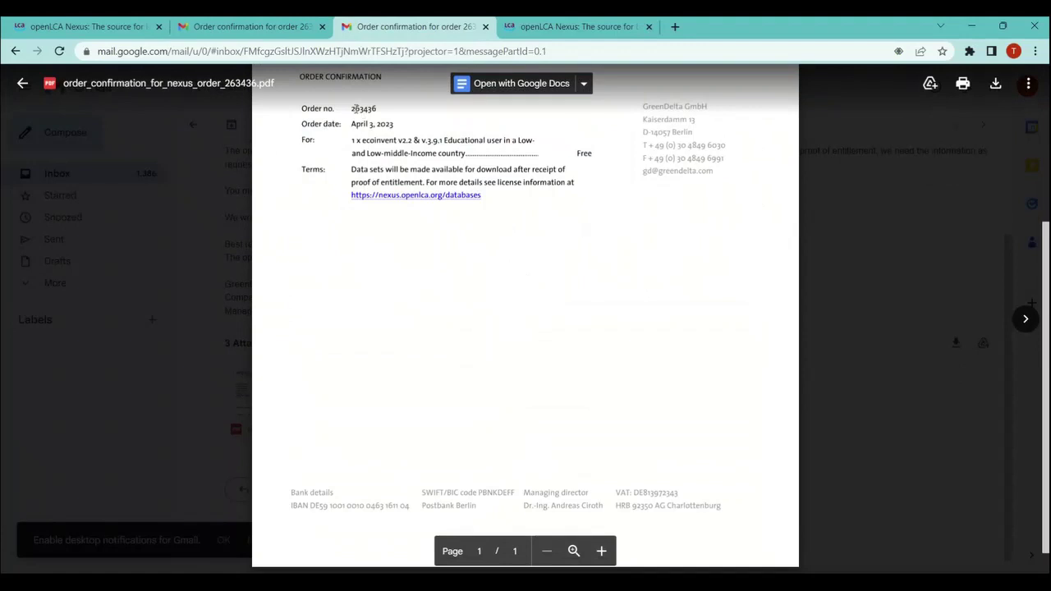
{"action": "left_click", "coordinate": [265, 30]}
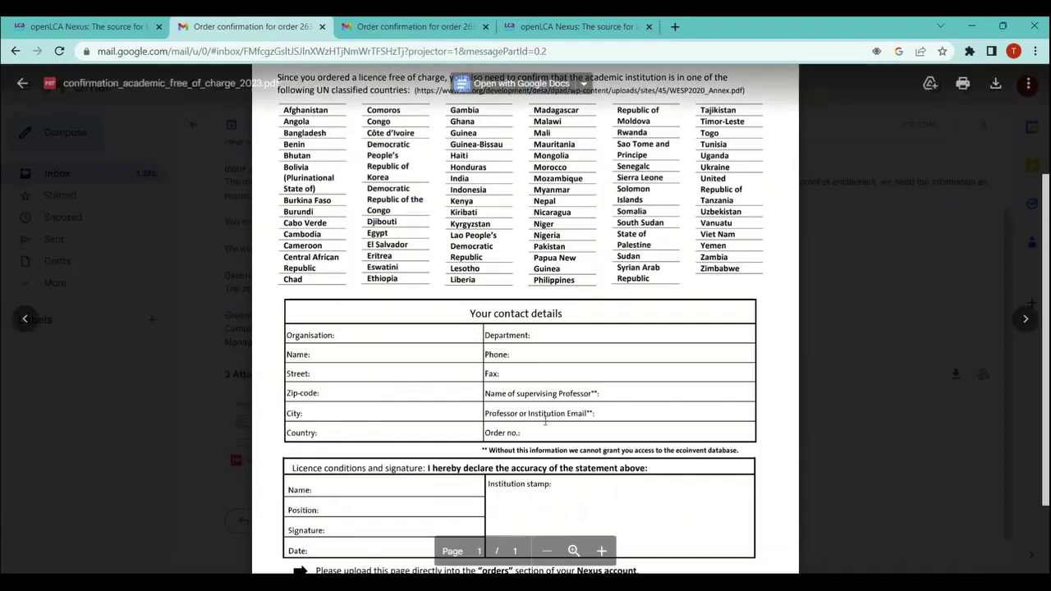
Review the form's contact-details and signature sections, then close the preview.
{"action": "scroll", "coordinate": [545, 421], "scroll_direction": "down", "scroll_amount": 2}
{"action": "scroll", "coordinate": [545, 421], "scroll_direction": "down", "scroll_amount": 1}
{"action": "scroll", "coordinate": [547, 424], "scroll_direction": "down", "scroll_amount": 1}
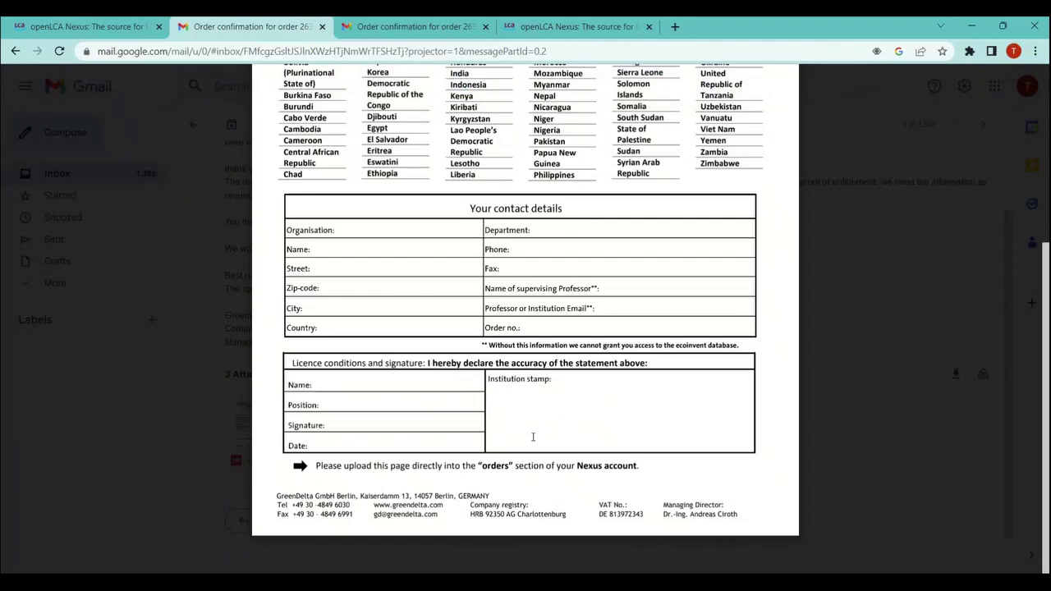
{"action": "left_click", "coordinate": [228, 296]}
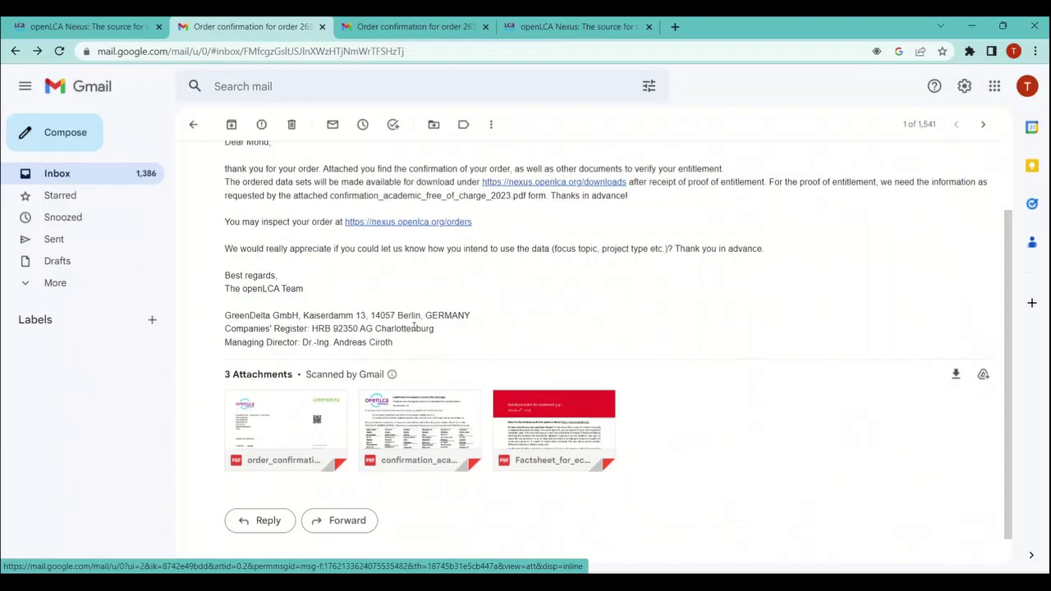
Scroll back up the confirmation email to its three PDF attachments.
{"action": "scroll", "coordinate": [415, 327], "scroll_direction": "up", "scroll_amount": 1}
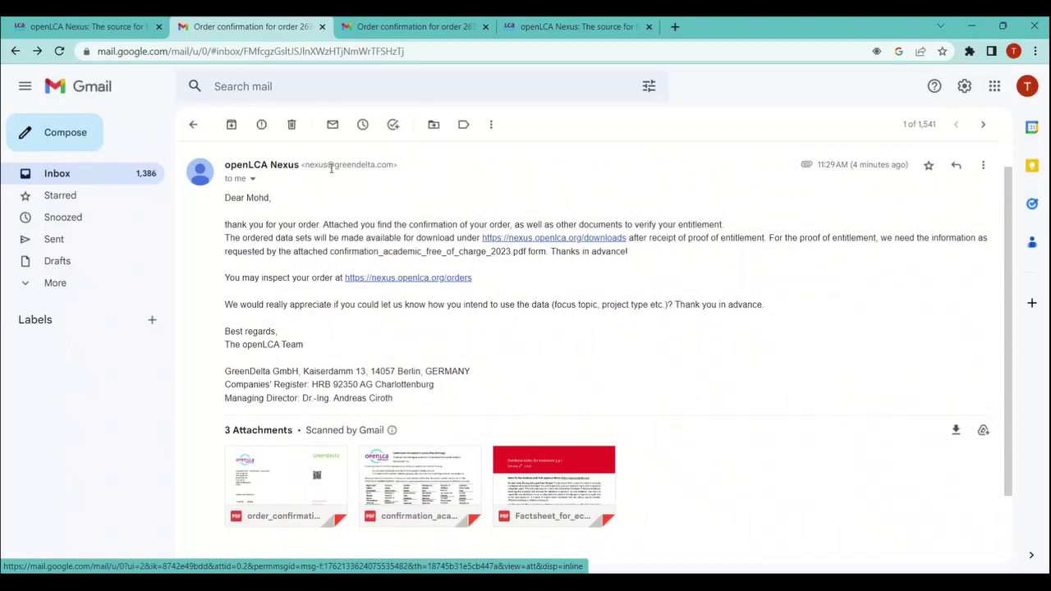
Read through the ecoinvent 3.9.1 factsheet, then reopen the academic confirmation form.
{"action": "left_click", "coordinate": [502, 514]}
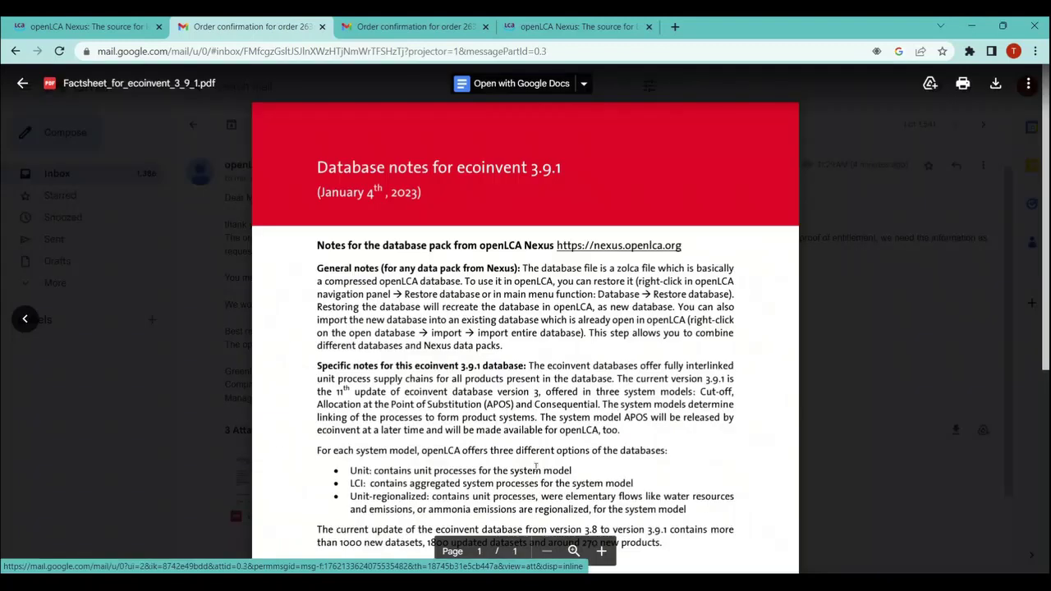
{"action": "scroll", "coordinate": [485, 352], "scroll_direction": "down", "scroll_amount": 2}
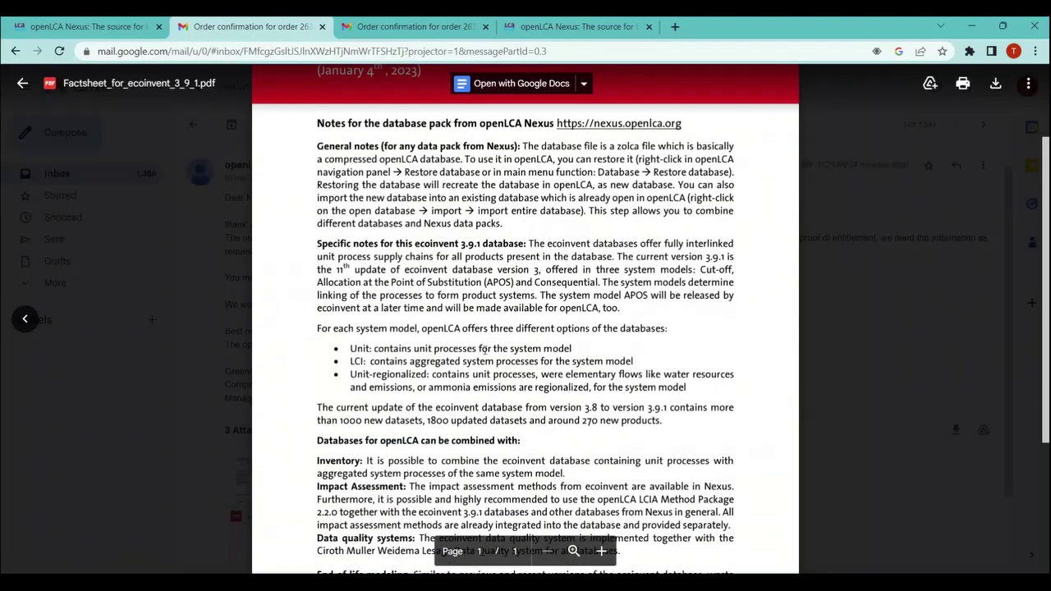
{"action": "scroll", "coordinate": [484, 352], "scroll_direction": "down", "scroll_amount": 1}
{"action": "scroll", "coordinate": [485, 352], "scroll_direction": "down", "scroll_amount": 1}
{"action": "scroll", "coordinate": [484, 352], "scroll_direction": "down", "scroll_amount": 1}
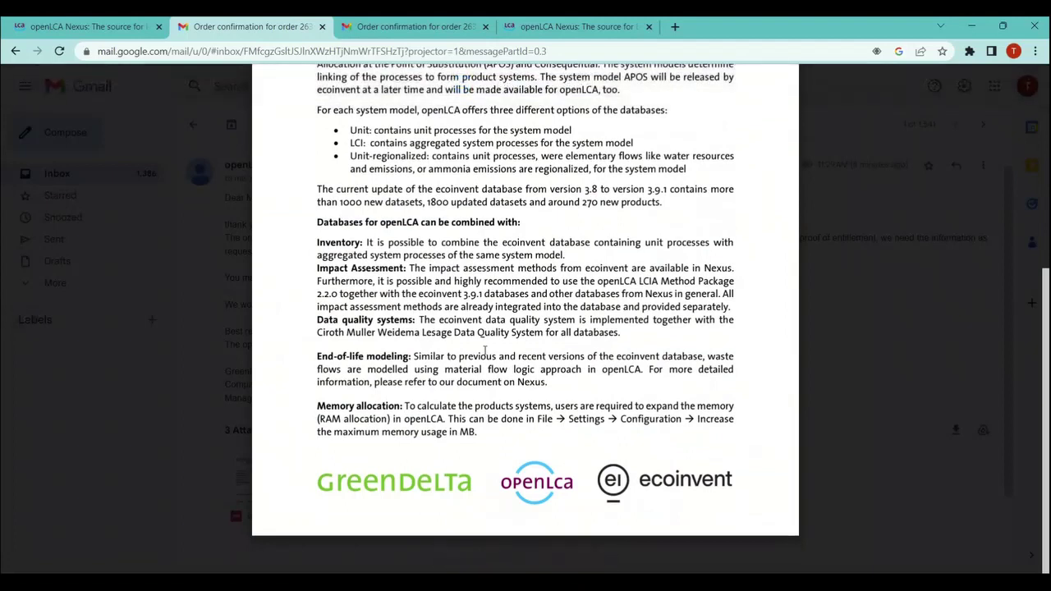
{"action": "scroll", "coordinate": [485, 352], "scroll_direction": "up", "scroll_amount": 5}
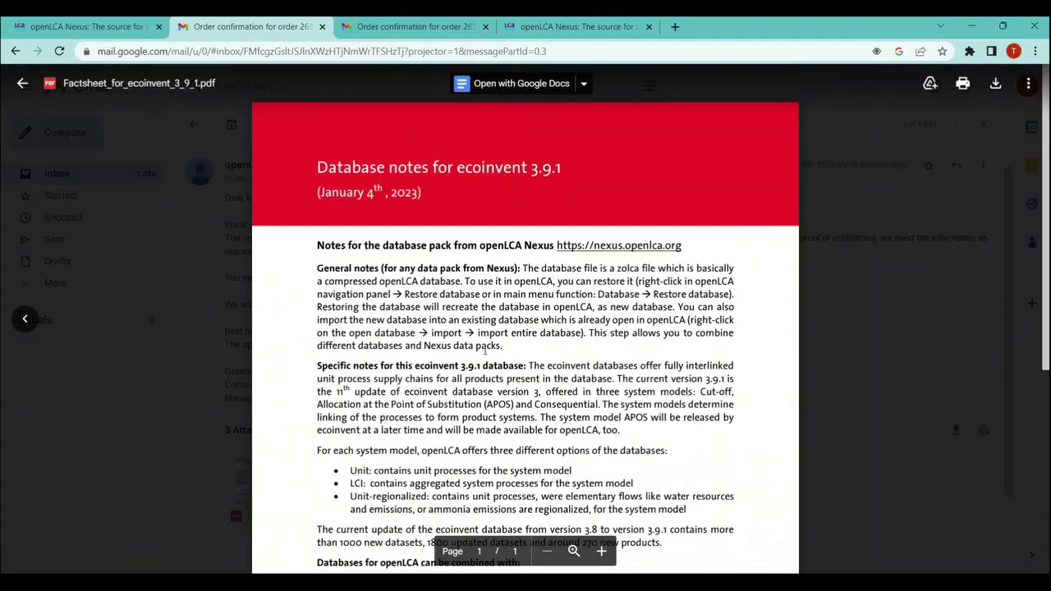
{"action": "left_click", "coordinate": [925, 252]}
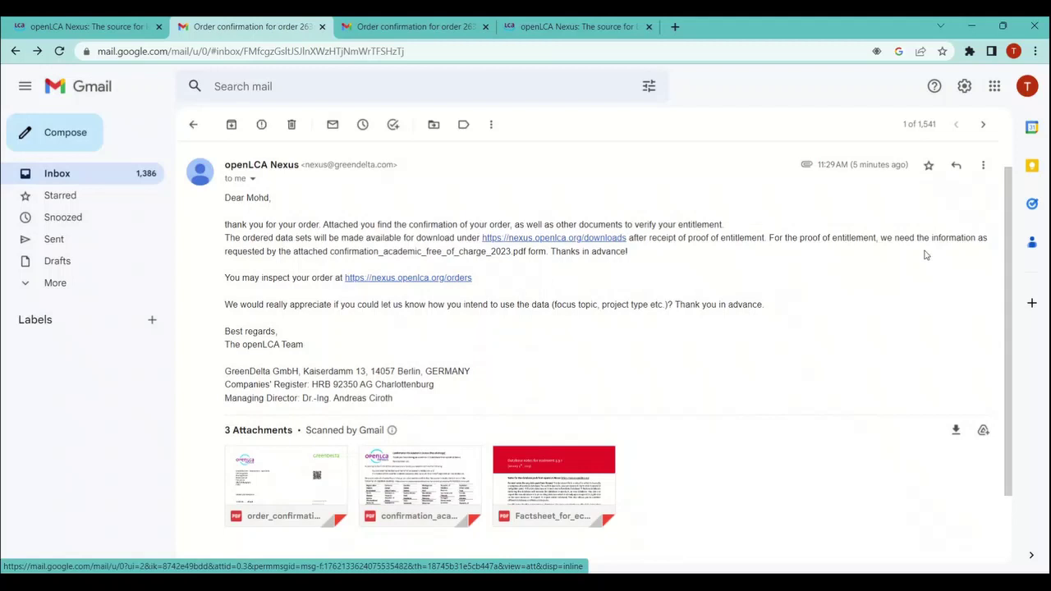
{"action": "left_click", "coordinate": [428, 464]}
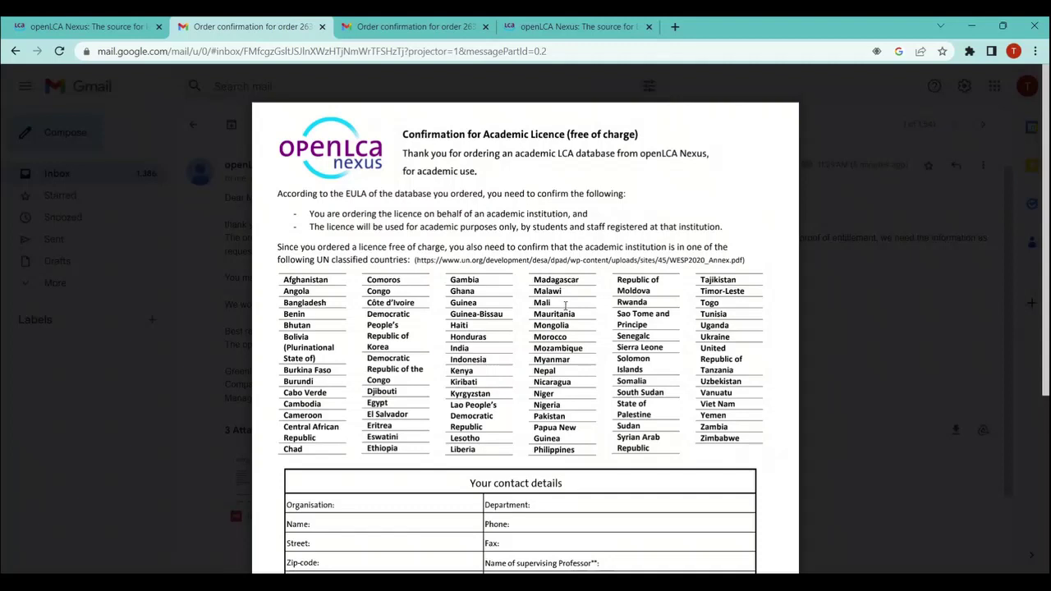
Close the academic form preview to return to the openLCA Nexus confirmation email.
{"action": "left_click", "coordinate": [878, 316]}
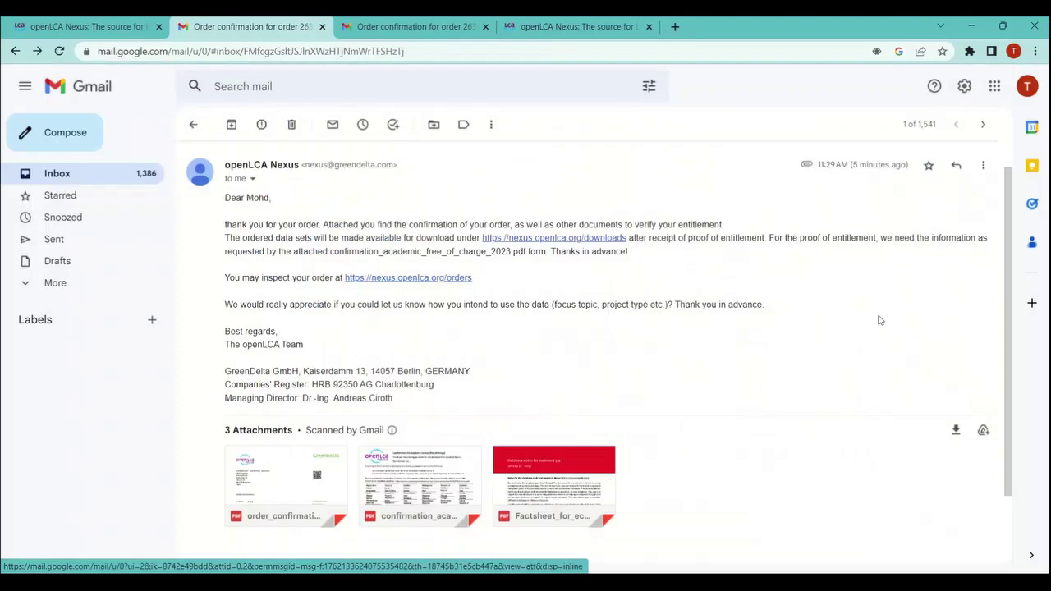